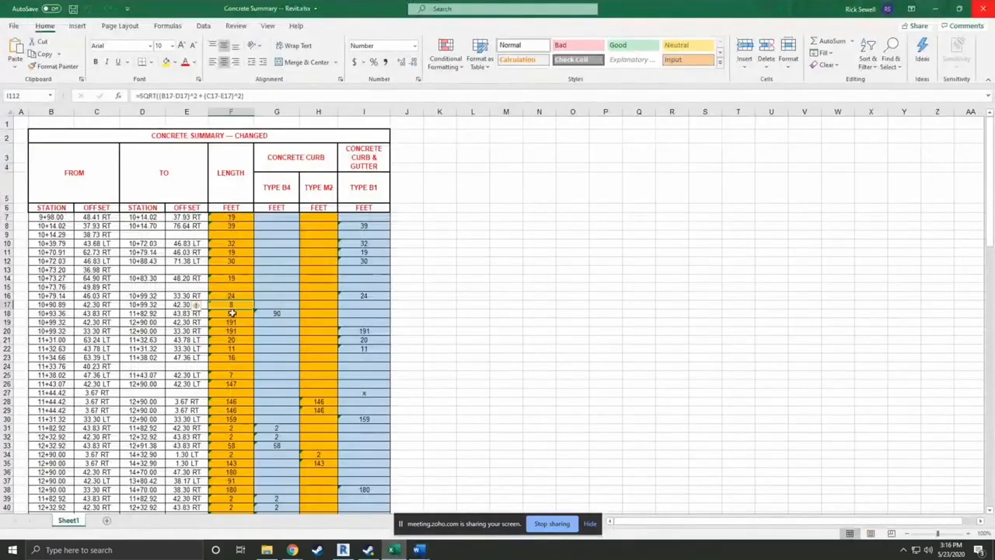
Copy the entire concrete summary table, cells B2 through I130, including its headers and total row
{"action": "left_click_drag", "start_coordinate": [67, 142], "coordinate": [339, 486]}
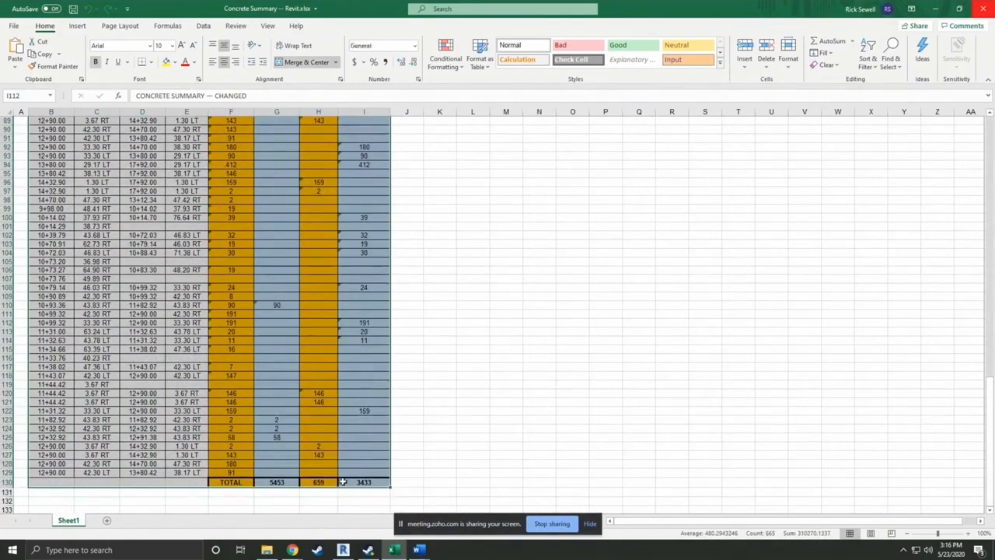
{"action": "right_click", "coordinate": [315, 379]}
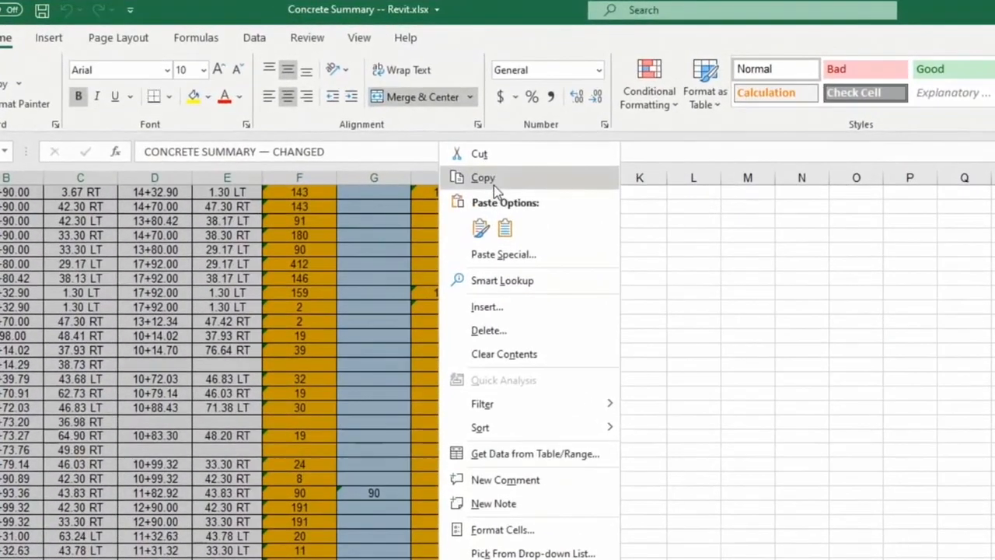
{"action": "left_click", "coordinate": [482, 173]}
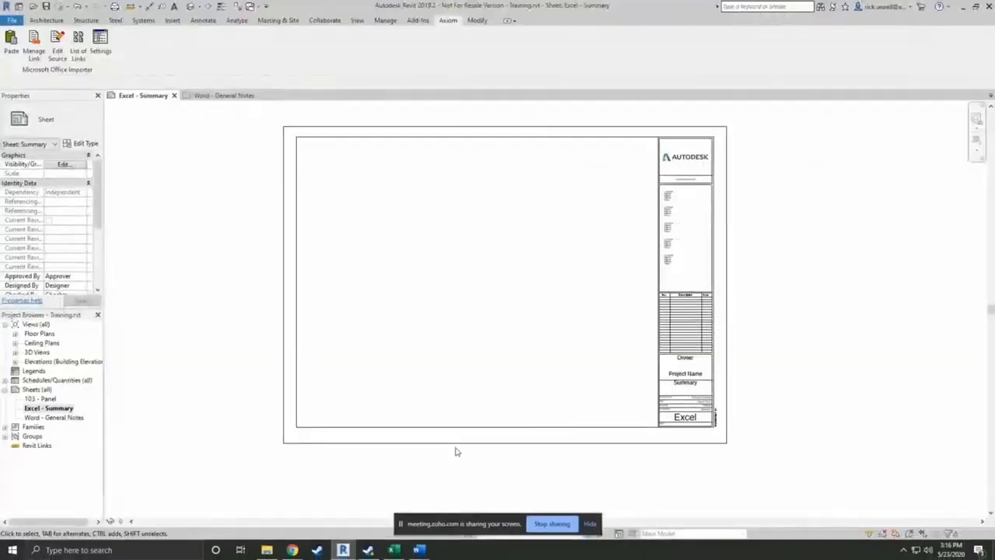
Paste the copied Excel data onto the Revit Excel - Summary sheet with Microsoft Office Importer, placing its origin near the sheet's upper-left corner
{"action": "left_click", "coordinate": [14, 53]}
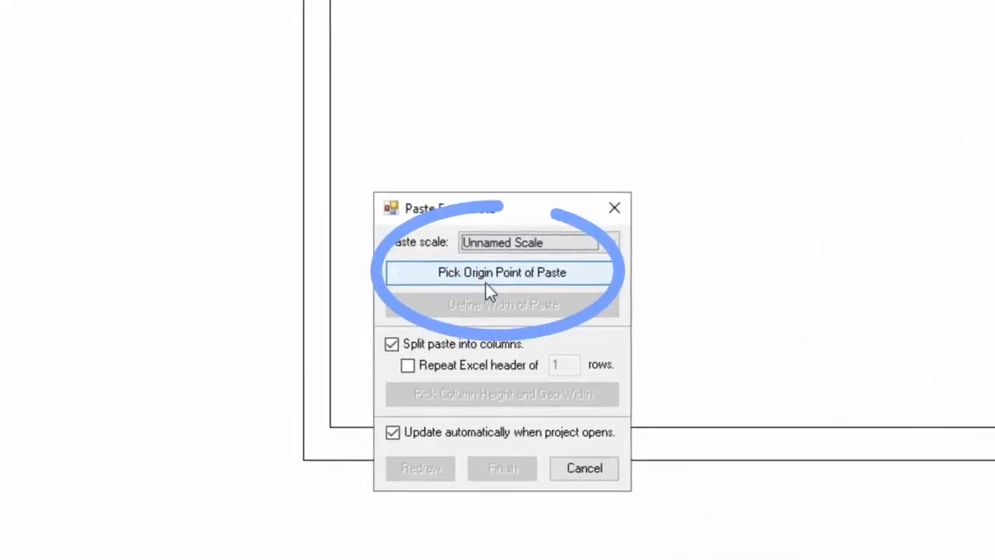
{"action": "left_click", "coordinate": [529, 280]}
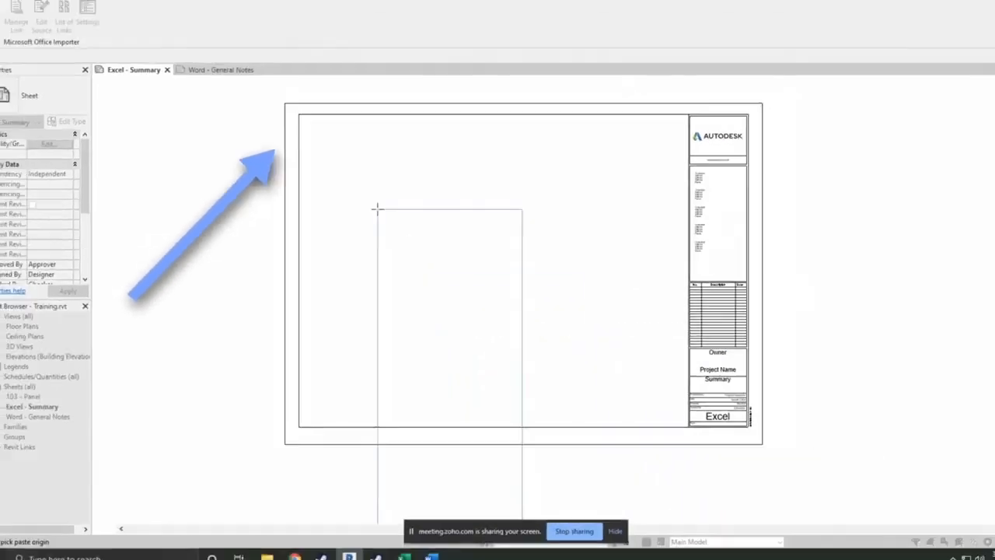
{"action": "left_click", "coordinate": [299, 142]}
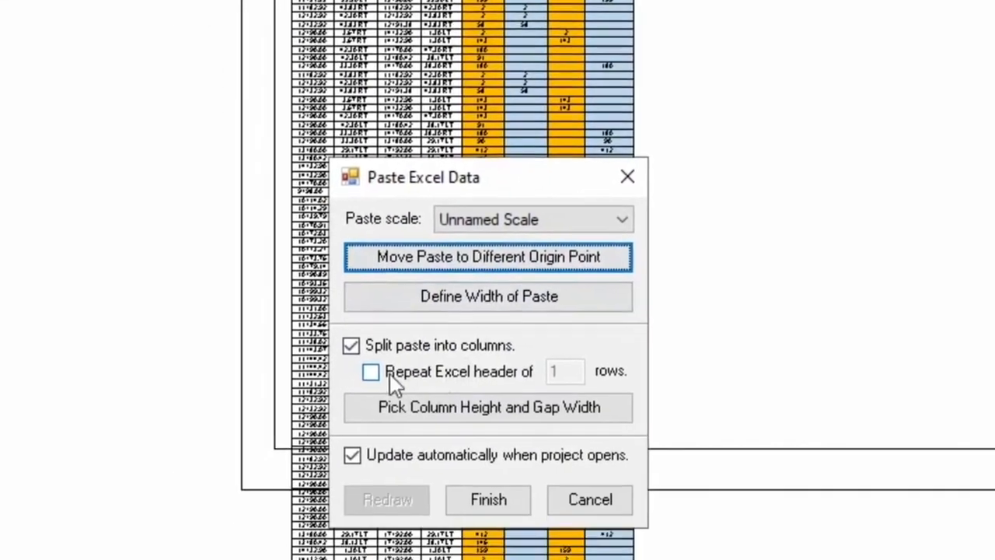
Split the pasted table into columns almost as tall as the sheet with a narrow gap, repeating a 5-row Excel header, and finish the paste
{"action": "left_click", "coordinate": [373, 373]}
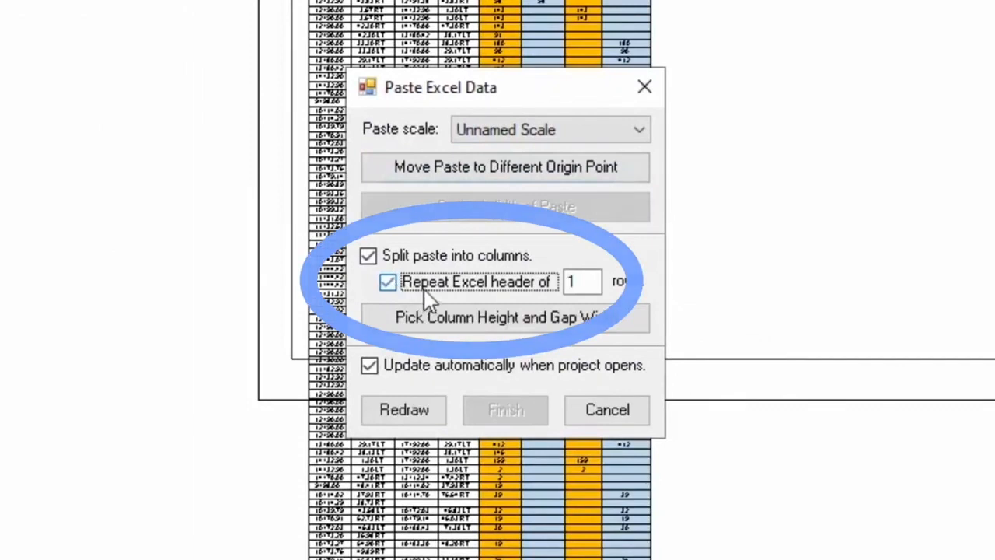
{"action": "double_click", "coordinate": [565, 286]}
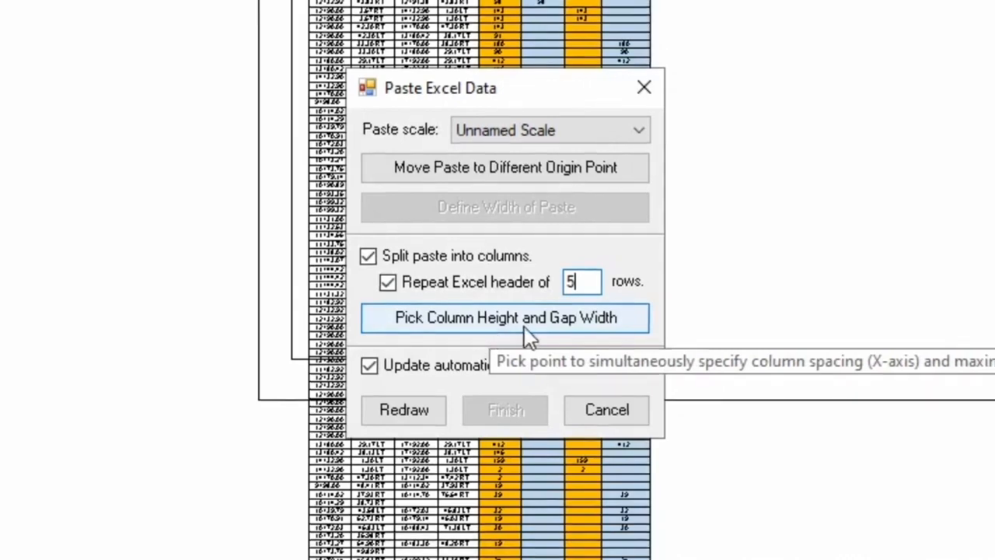
{"action": "left_click", "coordinate": [524, 327]}
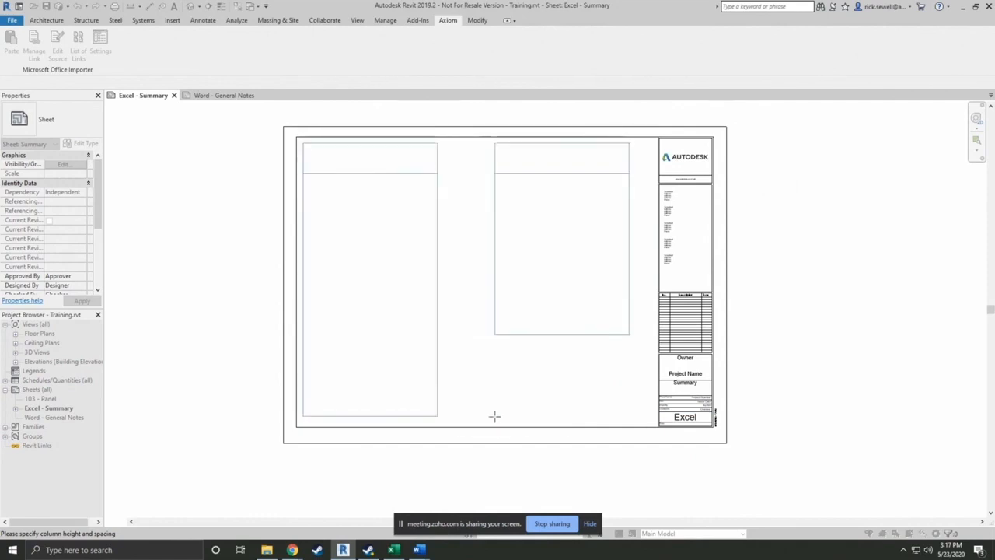
{"action": "left_click", "coordinate": [449, 417]}
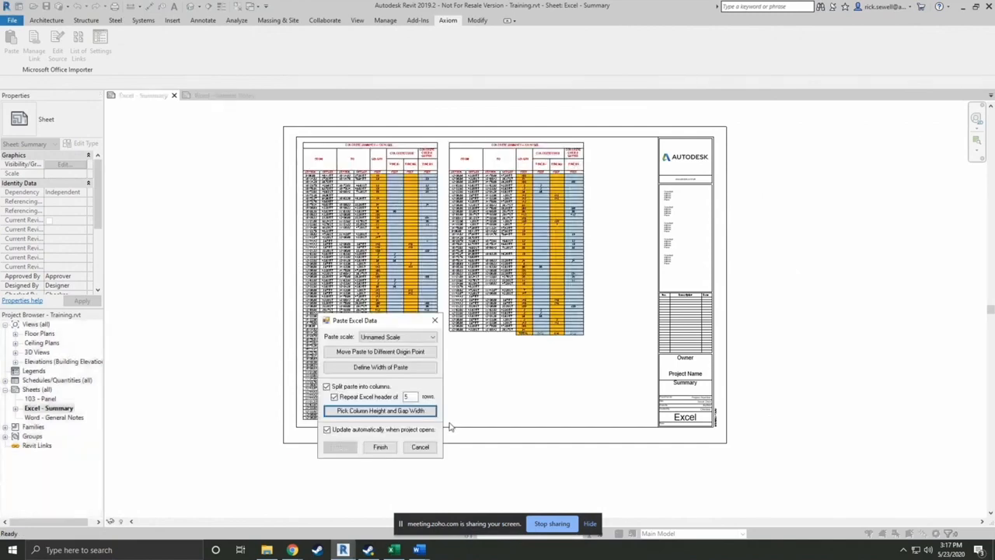
{"action": "left_click", "coordinate": [379, 447]}
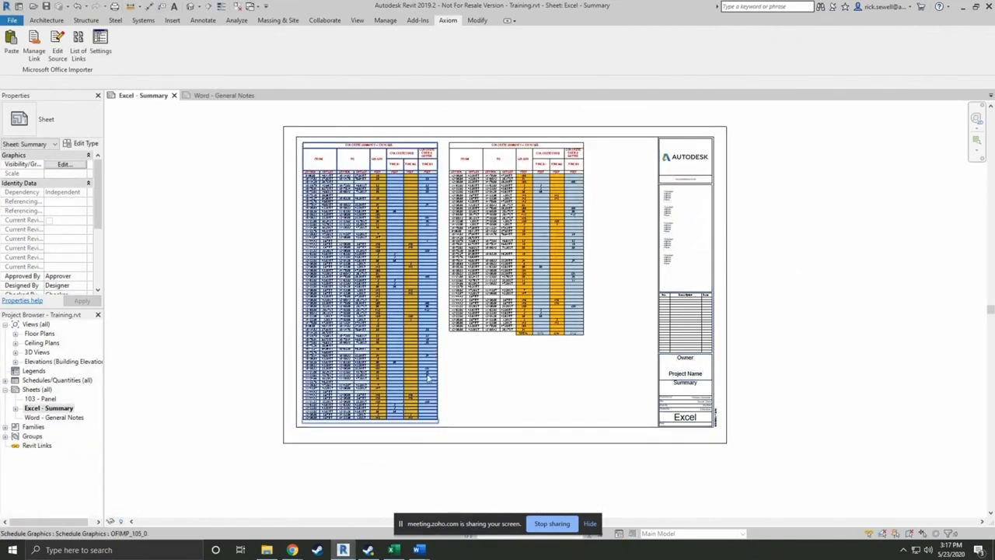
Switch to the Concrete Summary workbook in Excel and enter "Change" in cells G7 through G13 of the Type B4 column
{"action": "mouse_move", "coordinate": [398, 551]}
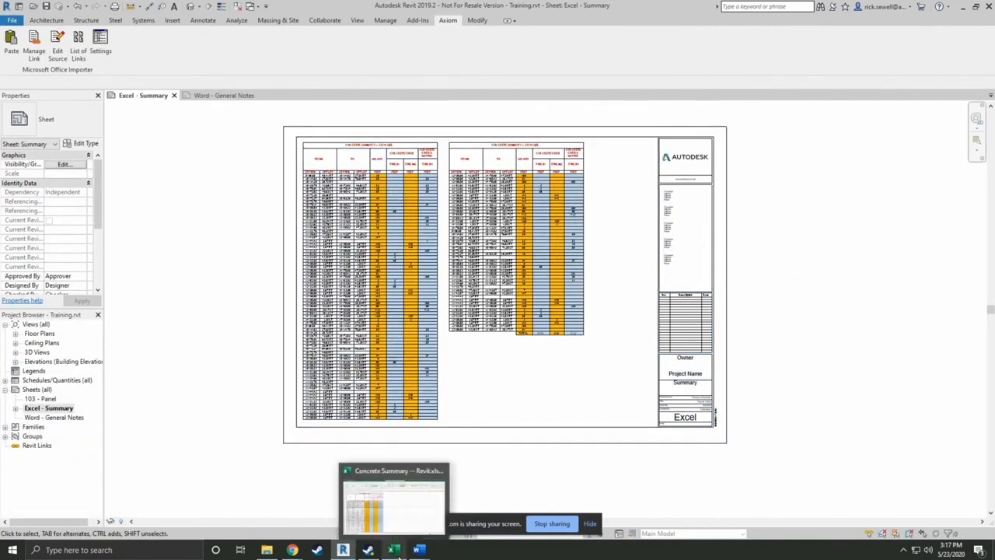
{"action": "left_click", "coordinate": [397, 550]}
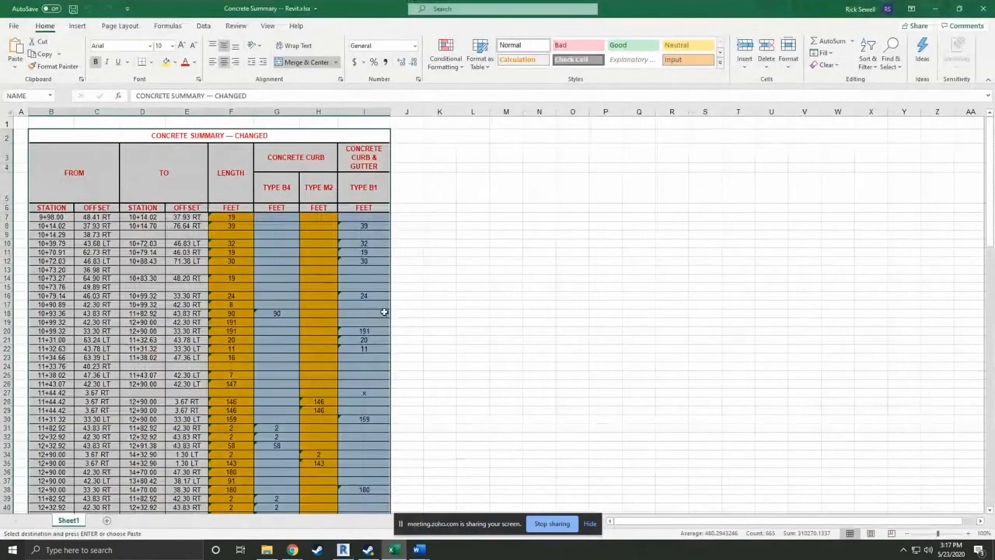
{"action": "left_click", "coordinate": [277, 220]}
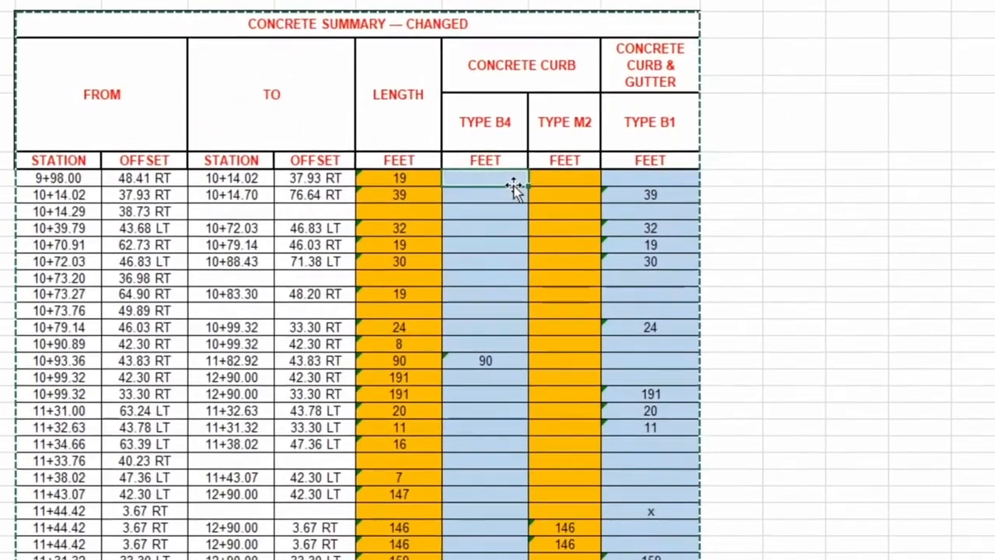
{"action": "type", "text": "Chgasng"}
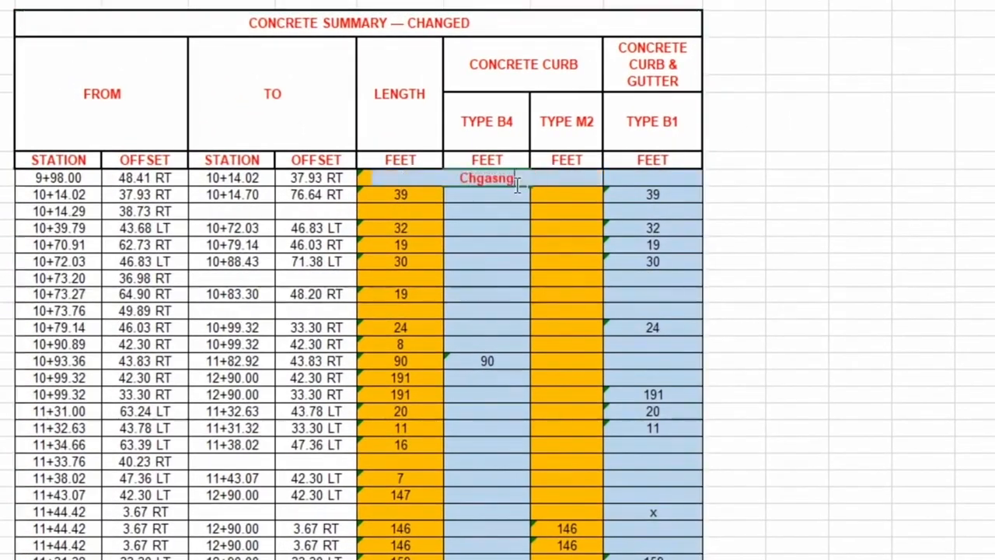
{"action": "key", "text": "BackSpace"}
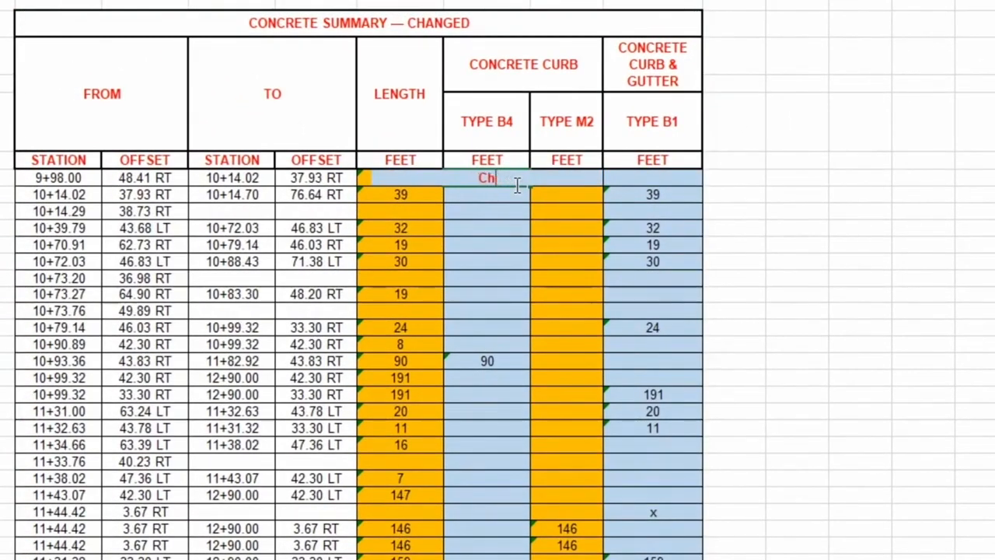
{"action": "key", "text": "Return"}
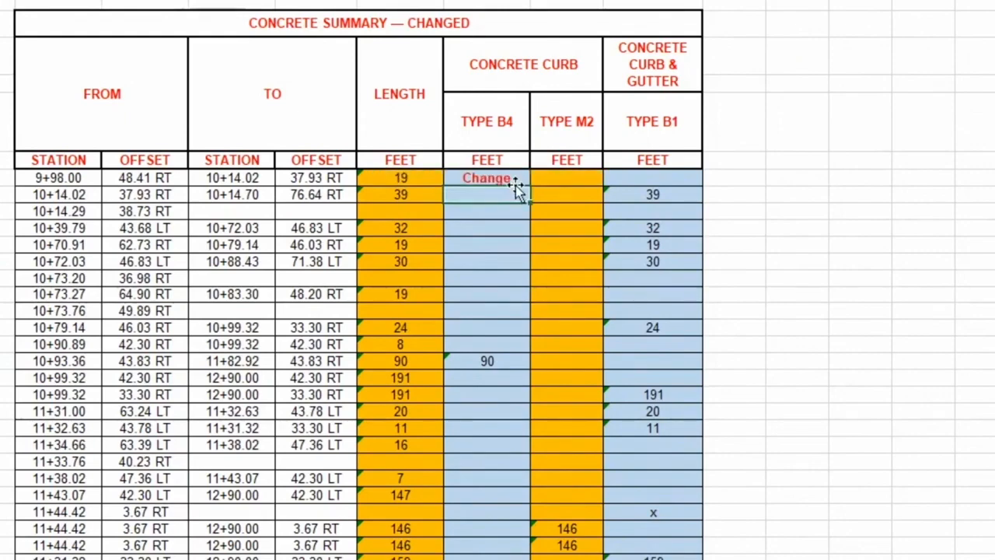
{"action": "type", "text": "Change"}
{"action": "key", "text": "Return"}
{"action": "type", "text": "Change"}
{"action": "key", "text": "Return"}
{"action": "type", "text": "Change"}
{"action": "key", "text": "Return"}
{"action": "type", "text": "Change"}
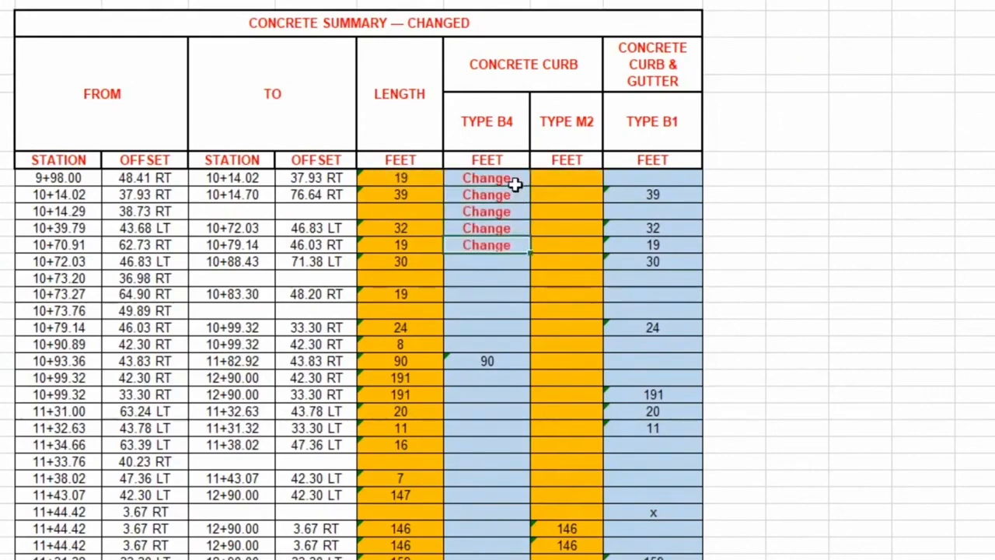
{"action": "key", "text": "Return"}
{"action": "type", "text": "Change"}
{"action": "key", "text": "Return"}
{"action": "type", "text": "Change"}
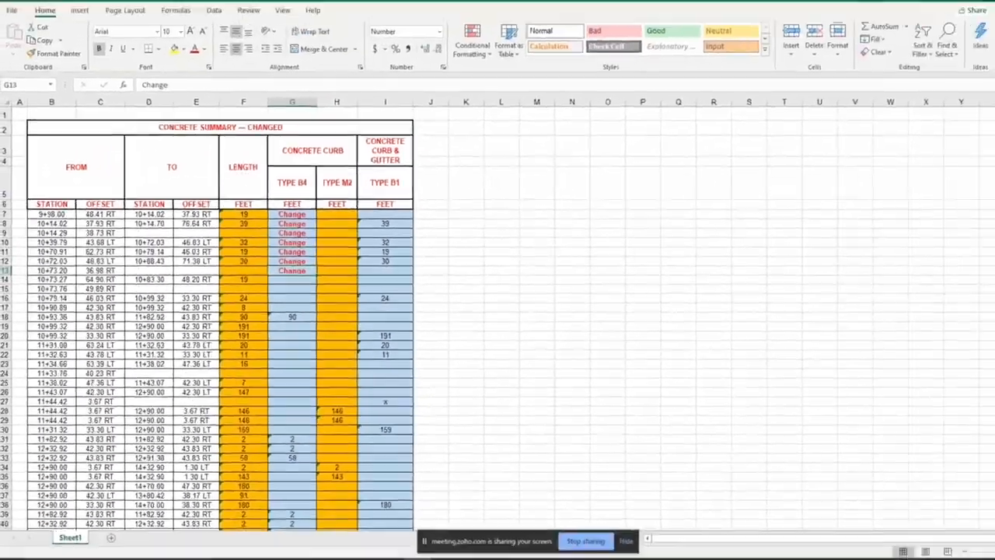
Switch back to Revit, update the Concrete Summary spreadsheet link with the Excel edits, and inspect the table on the sheet
{"action": "key", "text": "alt+Tab"}
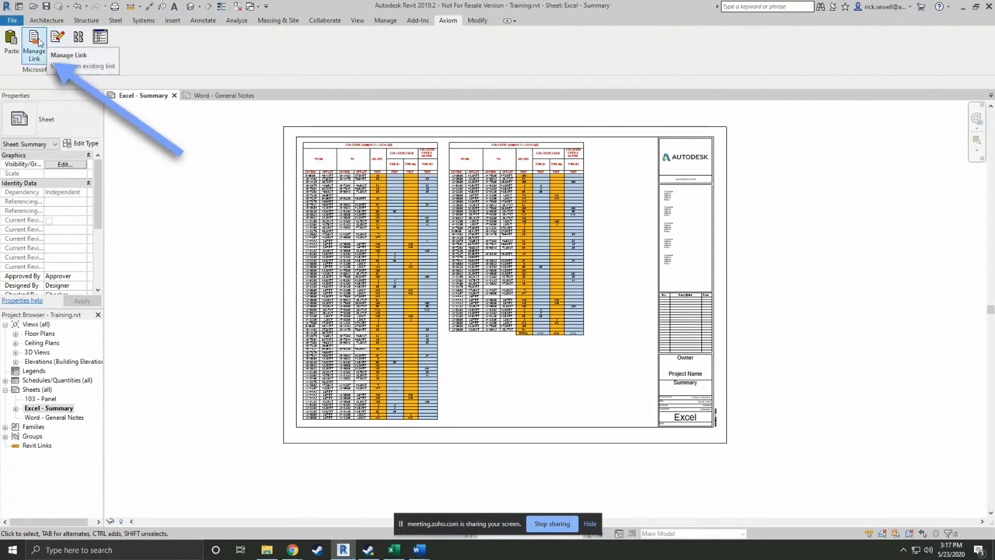
{"action": "left_click", "coordinate": [35, 46]}
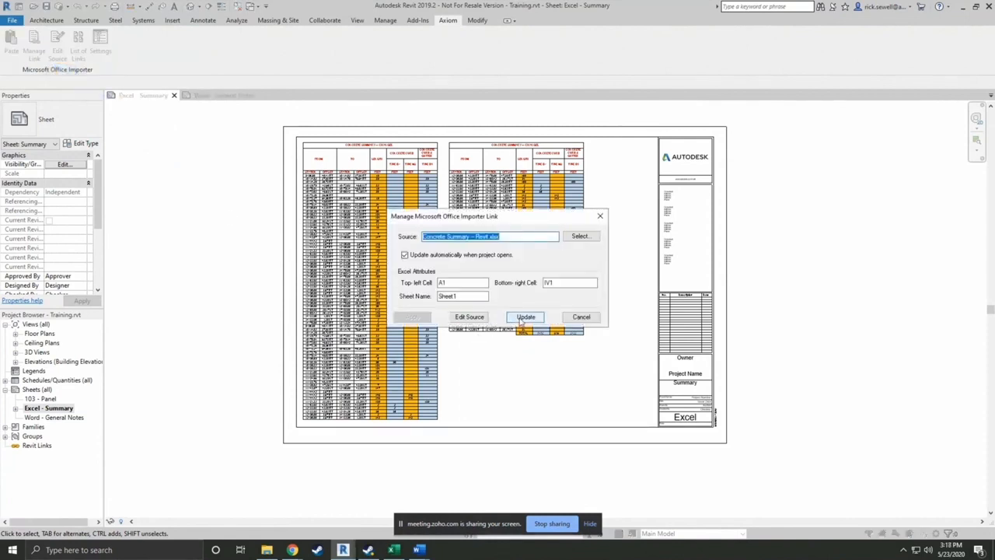
{"action": "left_click", "coordinate": [523, 317]}
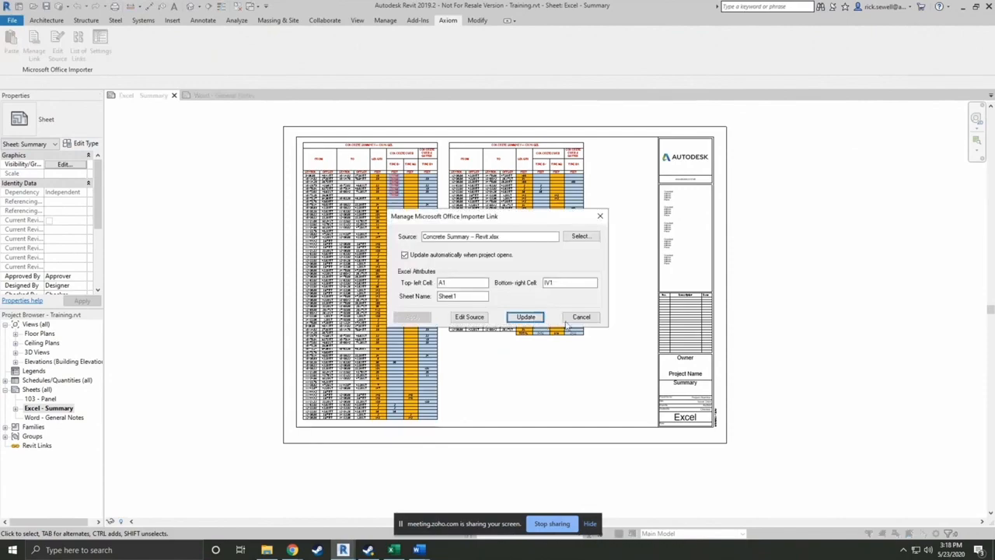
{"action": "left_click", "coordinate": [577, 318]}
{"action": "scroll", "coordinate": [393, 178], "scroll_direction": "up", "scroll_amount": 5}
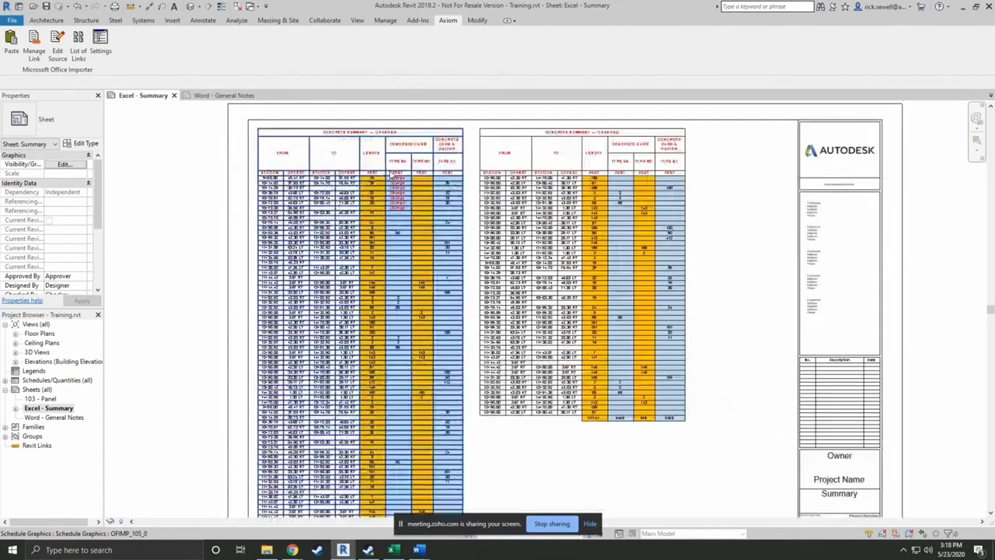
{"action": "scroll", "coordinate": [393, 177], "scroll_direction": "down", "scroll_amount": 5}
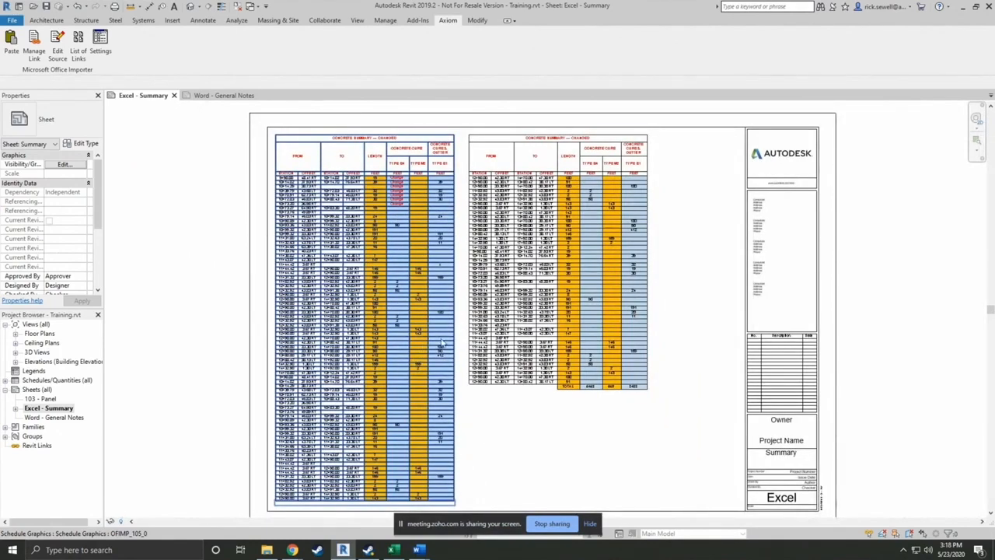
Delete both columns of the imported concrete summary table from the sheet
{"action": "left_click", "coordinate": [534, 281]}
{"action": "left_click", "coordinate": [400, 282], "text": "ctrl"}
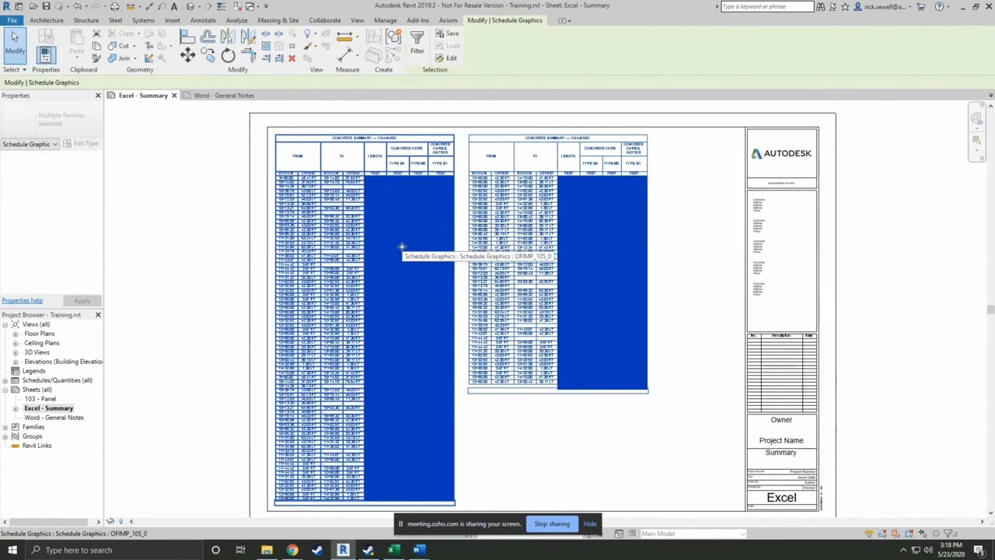
{"action": "key", "text": "Delete"}
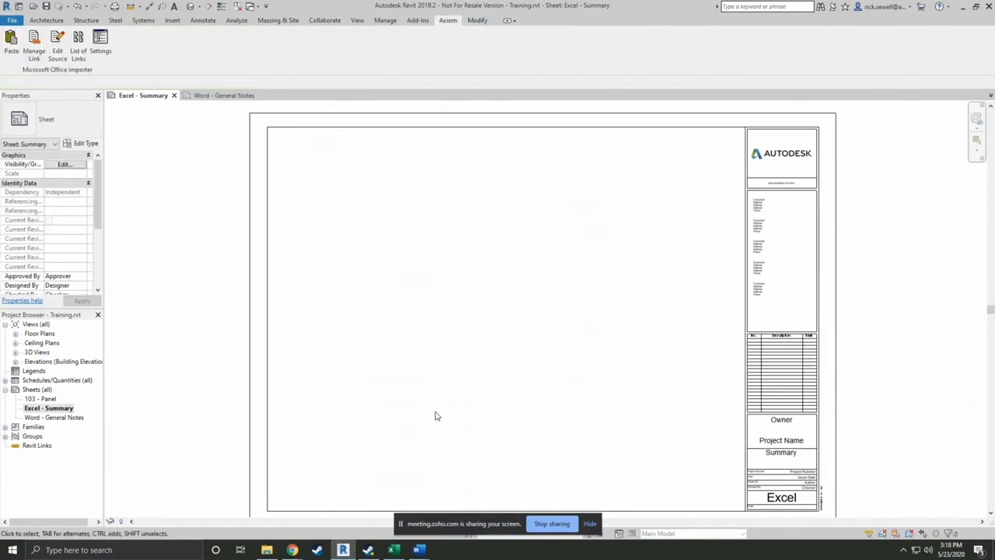
Switch to the General Notes document in Word and select its entire content for copying
{"action": "mouse_move", "coordinate": [420, 550]}
{"action": "left_click", "coordinate": [415, 506]}
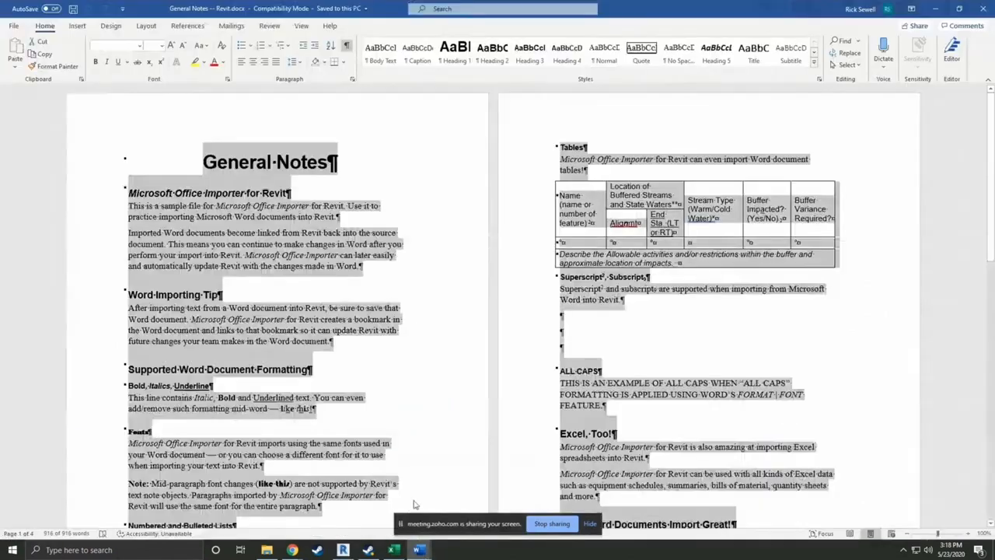
{"action": "left_click", "coordinate": [391, 408]}
{"action": "scroll", "coordinate": [383, 409], "scroll_direction": "down", "scroll_amount": 5}
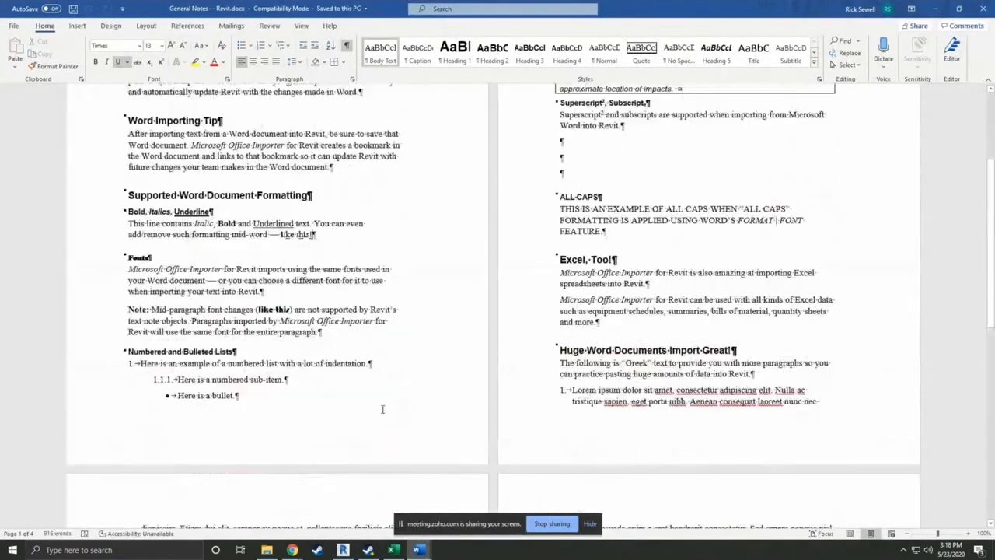
{"action": "scroll", "coordinate": [383, 409], "scroll_direction": "up", "scroll_amount": 5}
{"action": "key", "text": "ctrl+a"}
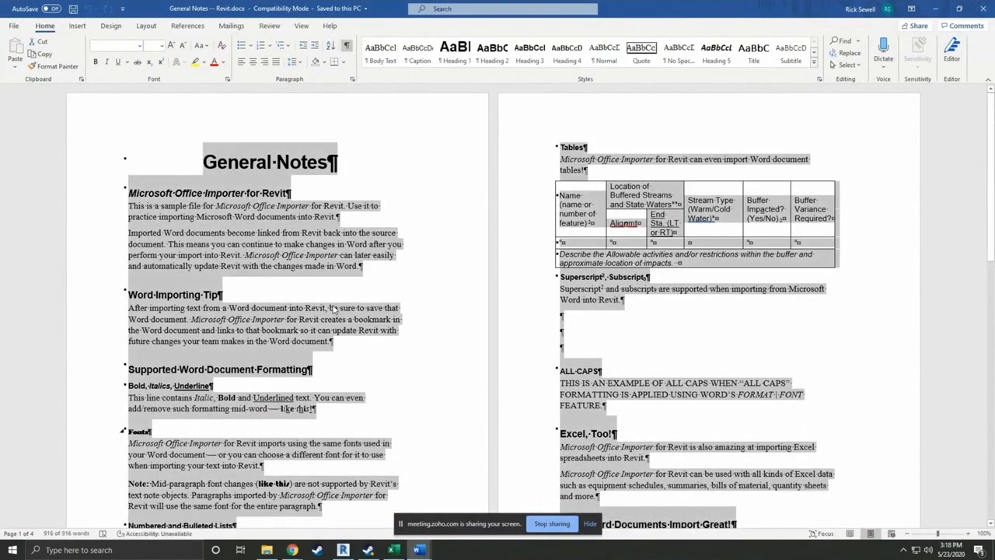
Switch to Revit and paste the Word content with Microsoft Office Importer, placing its origin near the sheet's upper-left corner
{"action": "left_click", "coordinate": [342, 549]}
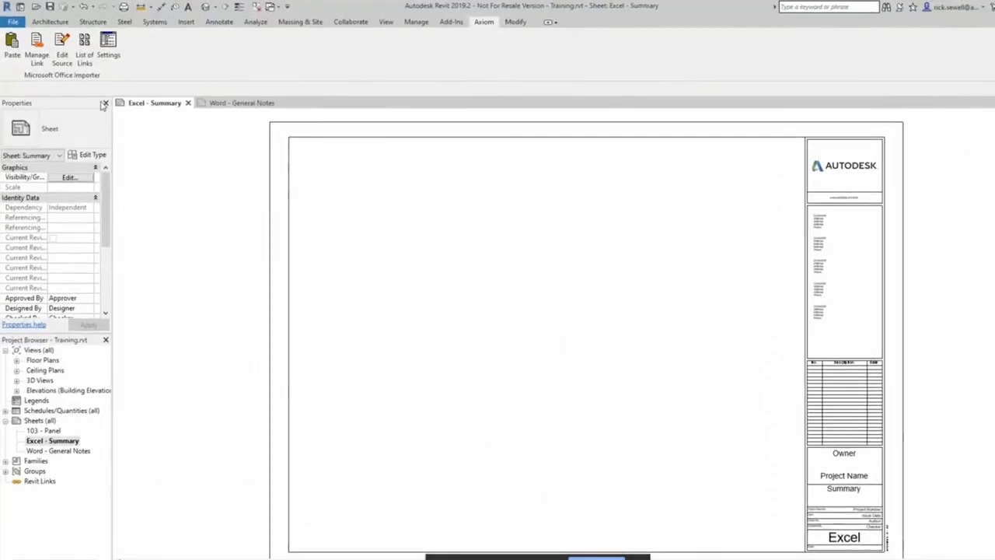
{"action": "left_click", "coordinate": [12, 56]}
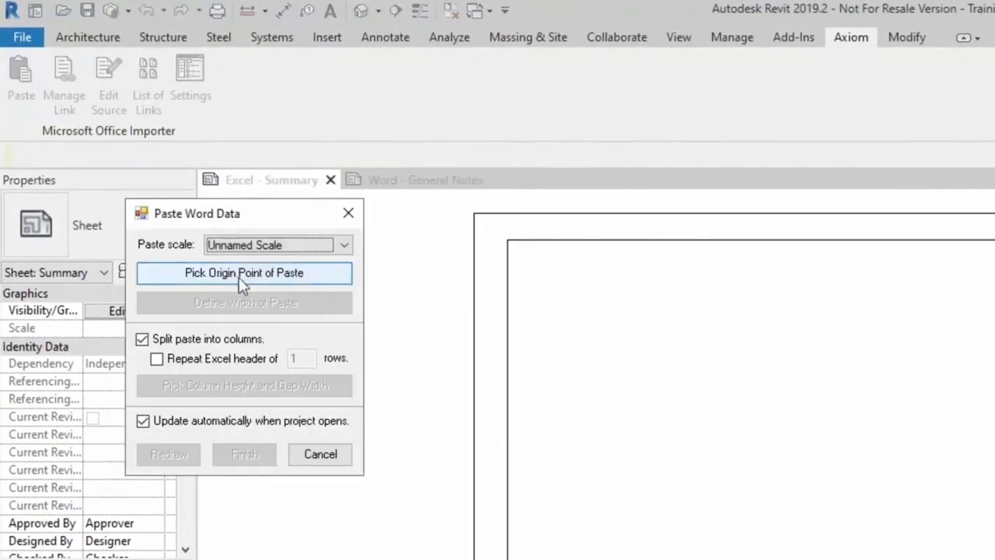
{"action": "left_click", "coordinate": [242, 282]}
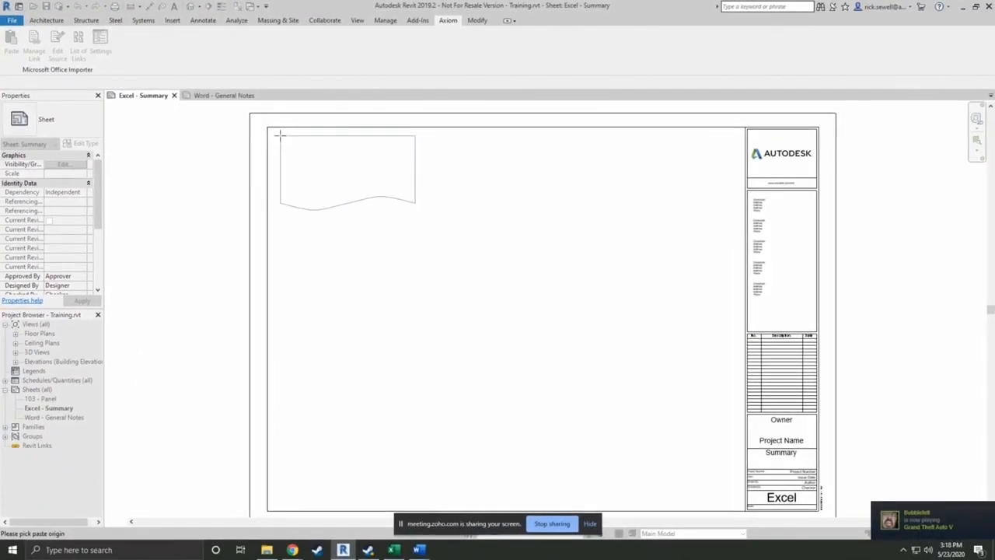
{"action": "left_click", "coordinate": [280, 135]}
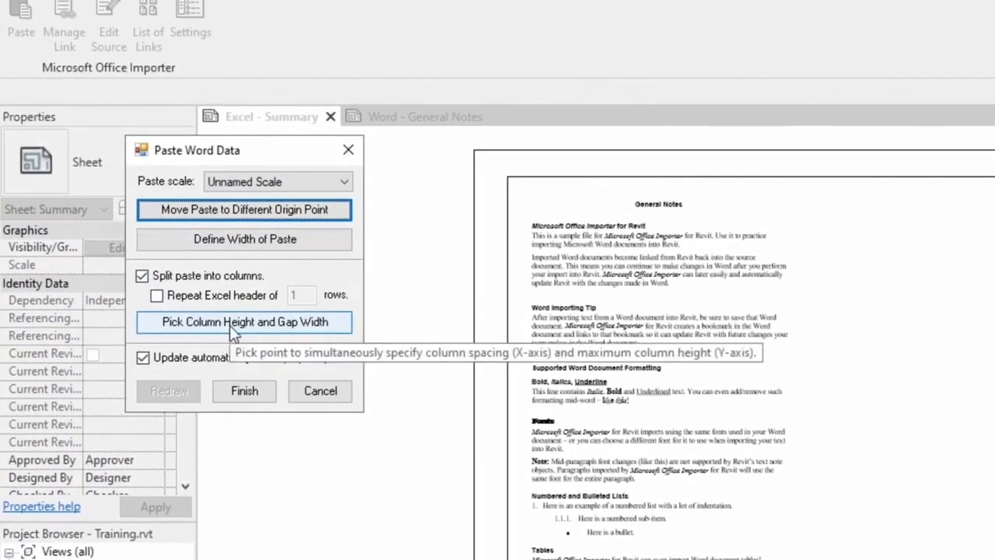
Set the pasted notes' column height near the sheet's bottom border with a narrow gap between columns, and finish the paste
{"action": "left_click", "coordinate": [247, 327]}
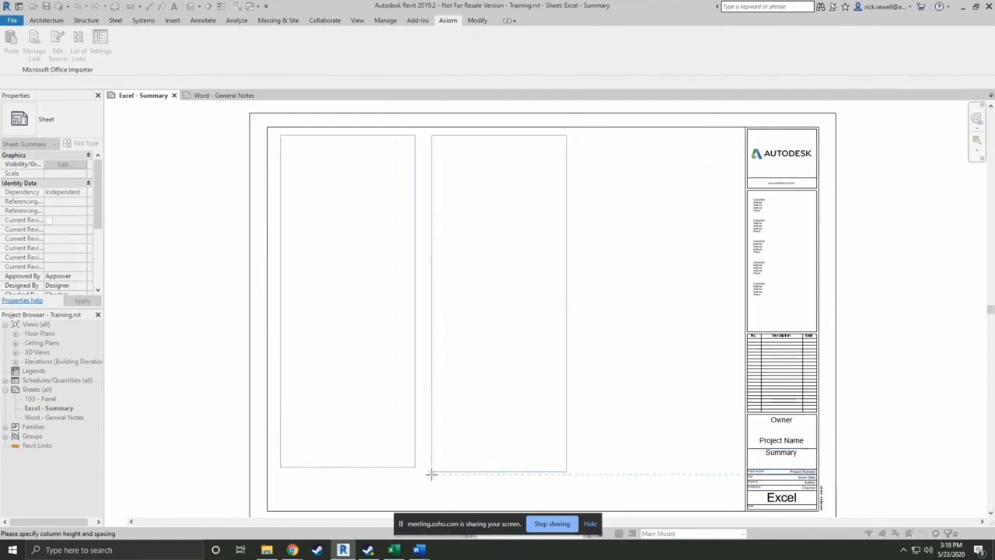
{"action": "left_click", "coordinate": [432, 476]}
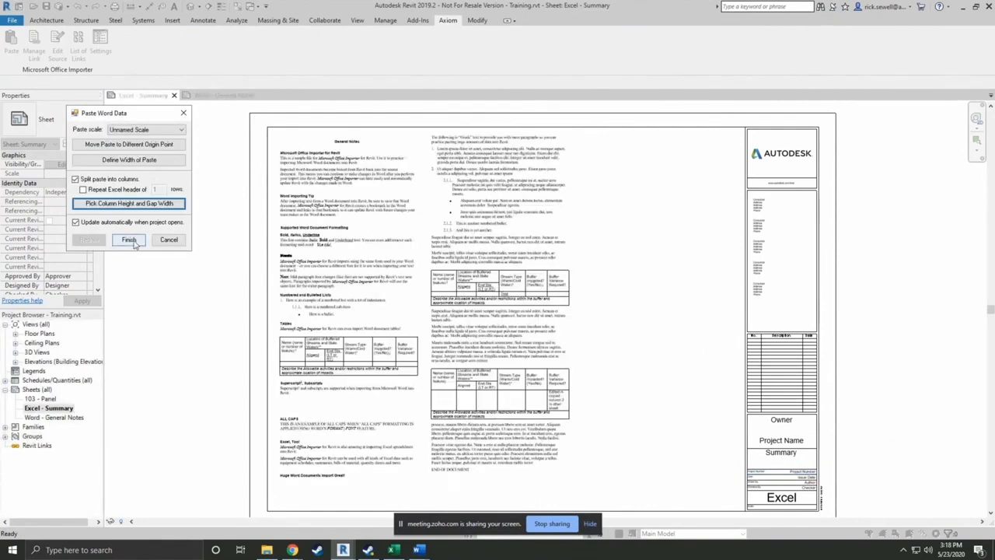
{"action": "left_click", "coordinate": [131, 240]}
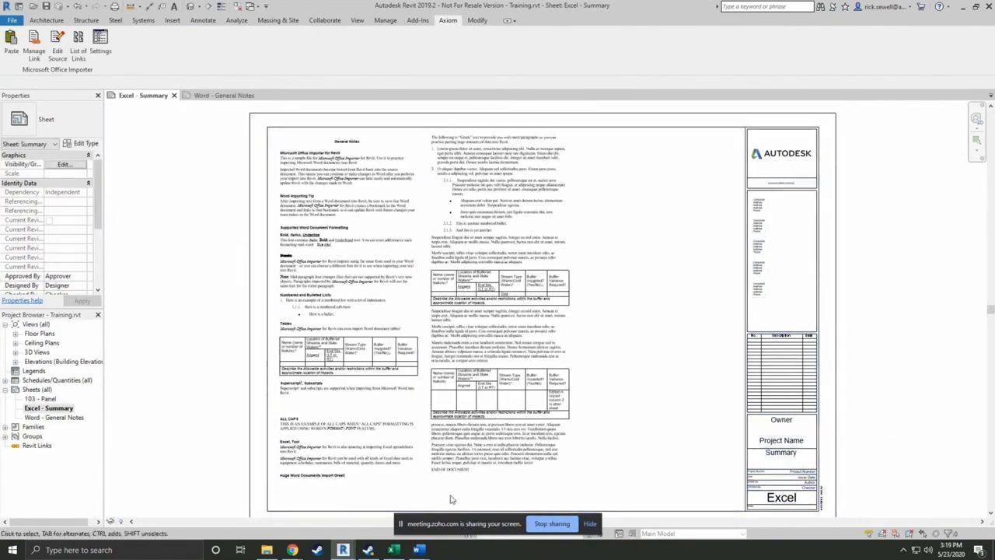
Switch to the General Notes document in Word and add lines "Asfasdfasdfasdf", "ASDFadAWD", "awdAWDaw" and "AWDawd AWD" below the Superscript, Subscript paragraph
{"action": "left_click", "coordinate": [418, 550]}
{"action": "left_click", "coordinate": [361, 509]}
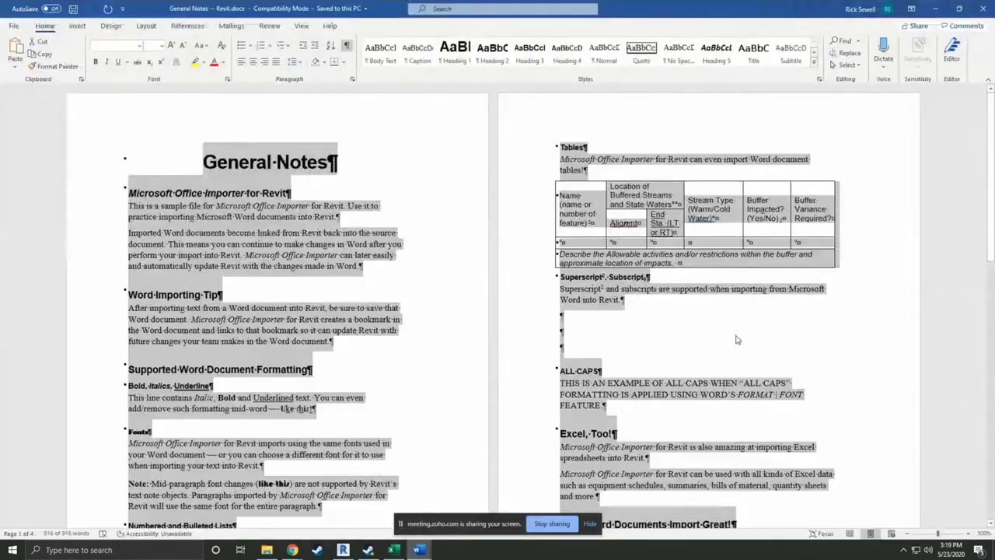
{"action": "left_click", "coordinate": [611, 321]}
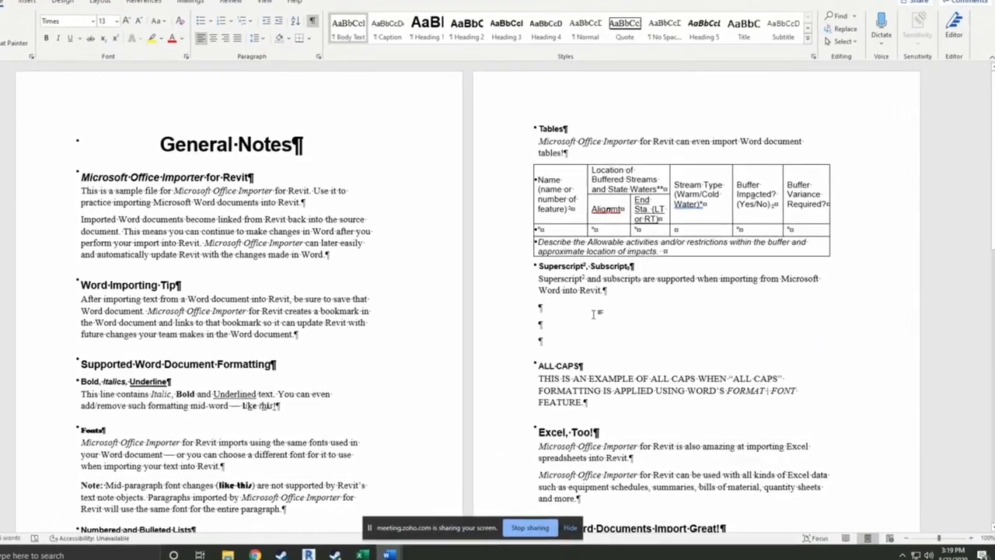
{"action": "type", "text": "asfasdfasdfasdf"}
{"action": "key", "text": "Return"}
{"action": "type", "text": "ASDFa"}
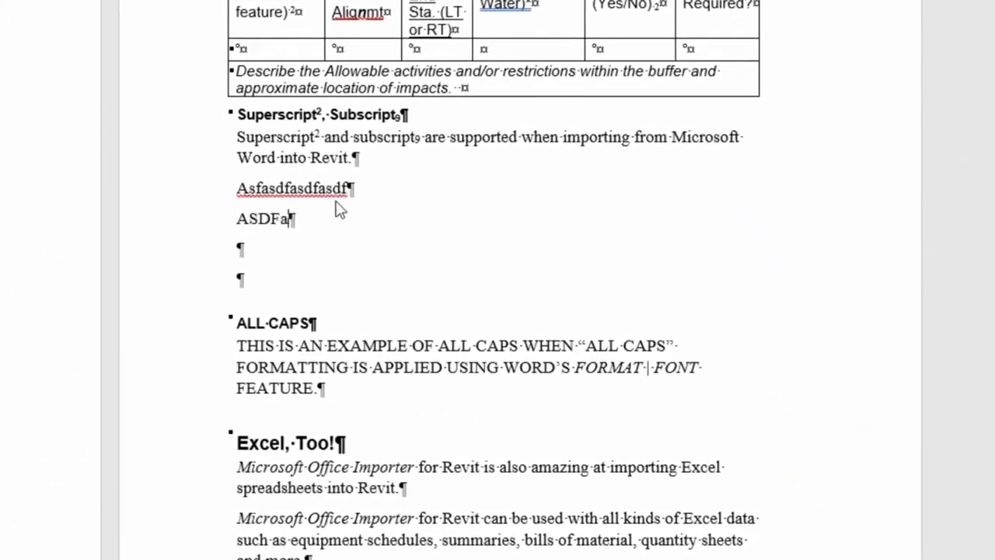
{"action": "type", "text": "dAWD"}
{"action": "key", "text": "Return"}
{"action": "type", "text": "awdAWDaw"}
{"action": "key", "text": "Return"}
{"action": "type", "text": "AWDawd AWD"}
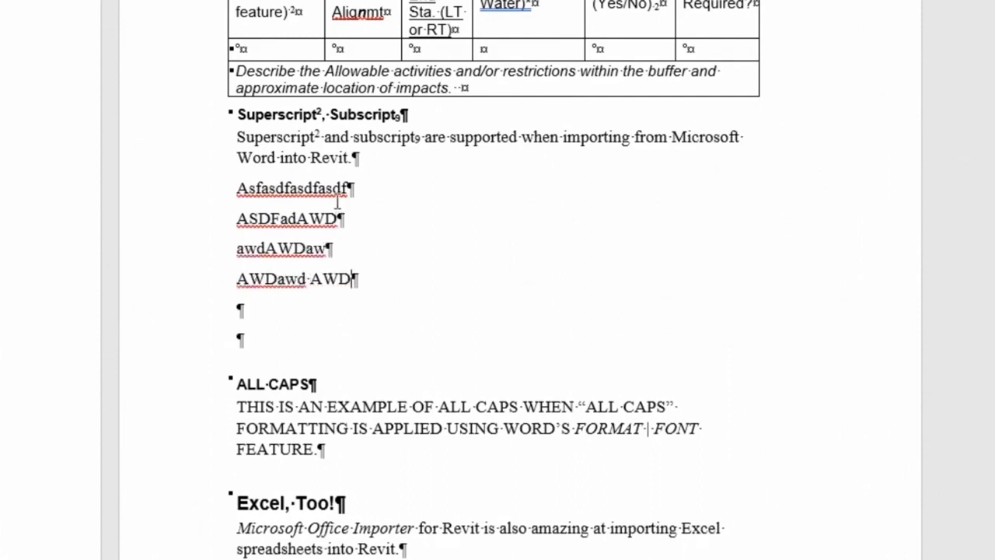
Add three more lines below the filler text: "awdAWDwad", "AWDawdAWD" and "awdAWDawdAW"
{"action": "key", "text": "Return"}
{"action": "type", "text": "awdAWDwad"}
{"action": "key", "text": "Return"}
{"action": "type", "text": "AWDawdAWD"}
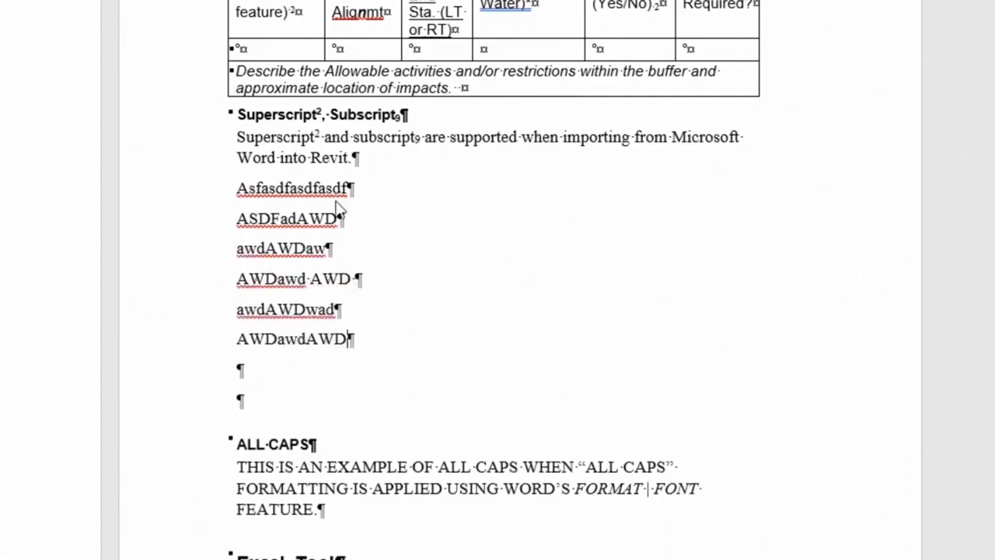
{"action": "key", "text": "Return"}
{"action": "type", "text": "awdAWDawdAW"}
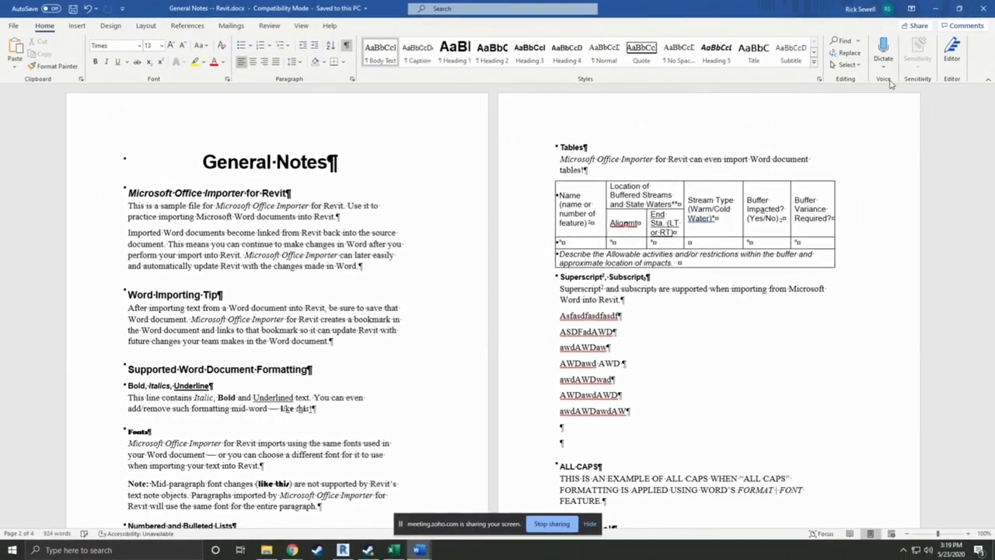
Return to Revit and update the General Notes – Revit.docx link with the Word edits through Manage Link
{"action": "left_click", "coordinate": [940, 6]}
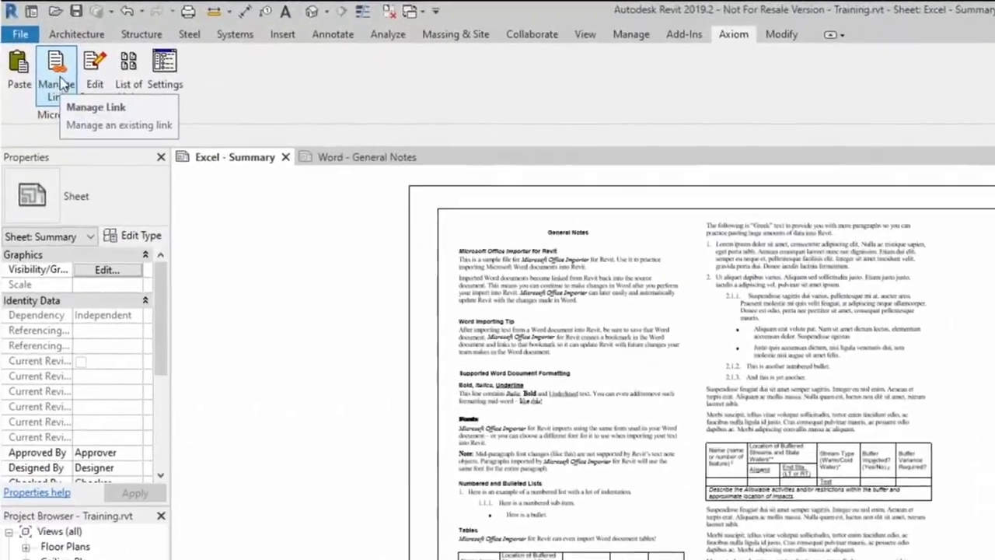
{"action": "left_click", "coordinate": [35, 45]}
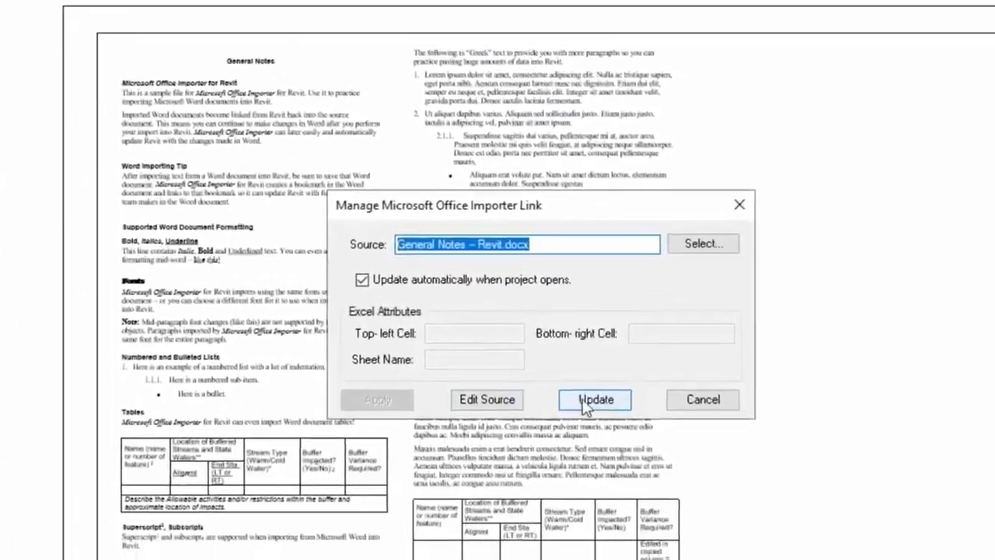
{"action": "left_click", "coordinate": [880, 538]}
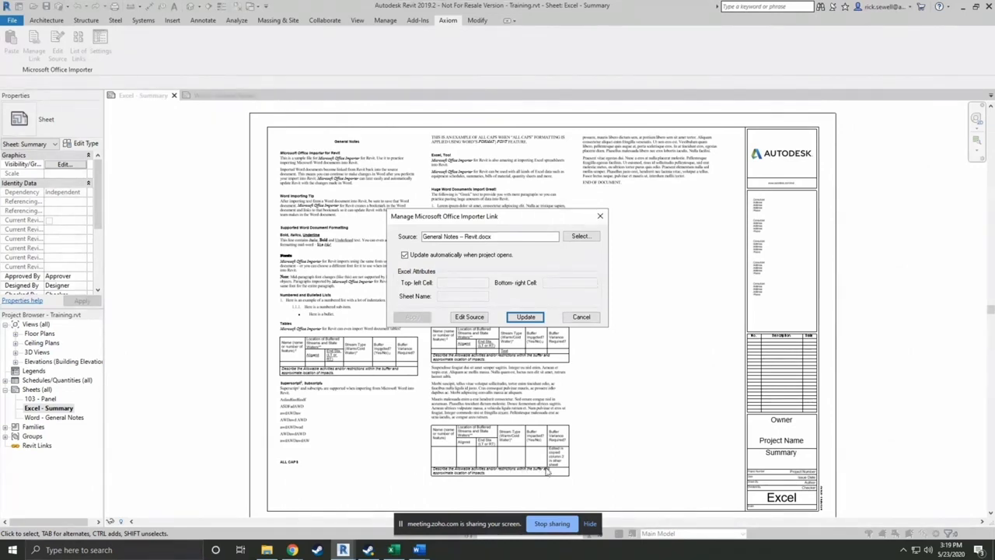
{"action": "left_click", "coordinate": [590, 320]}
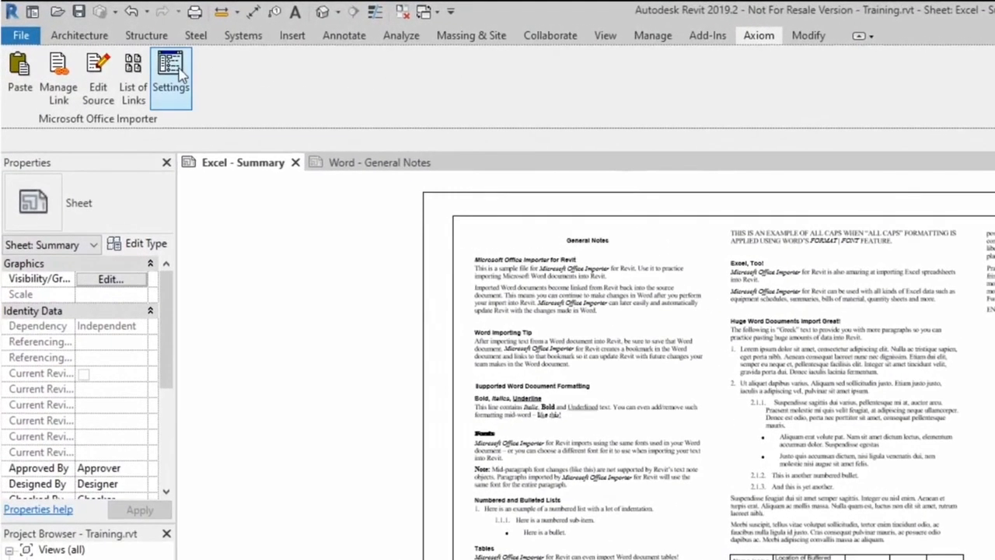
Review the Text, Borders, Scale and Pasting options in the Microsoft Office Importer settings, and leave without saving changes
{"action": "left_click", "coordinate": [177, 72]}
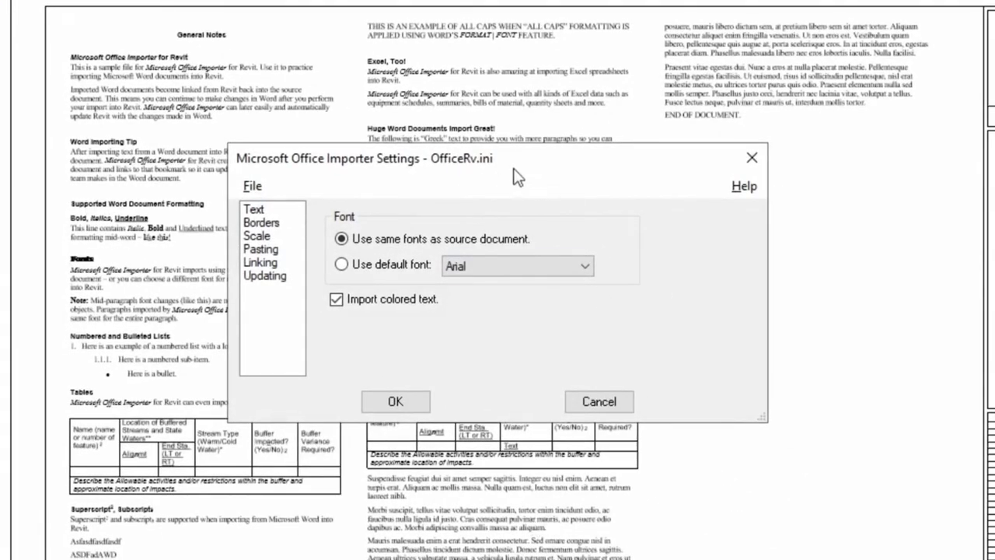
{"action": "left_click", "coordinate": [266, 213]}
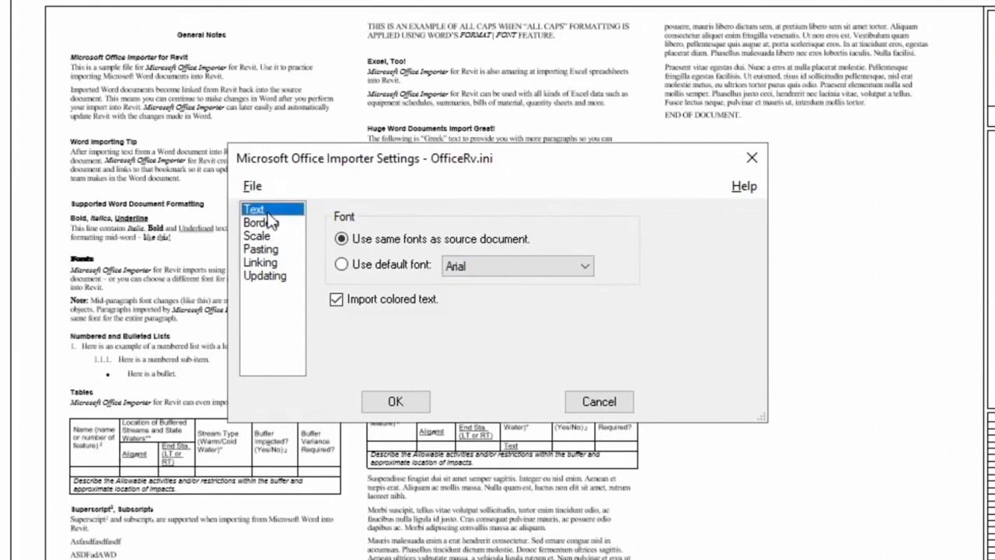
{"action": "left_click", "coordinate": [267, 224]}
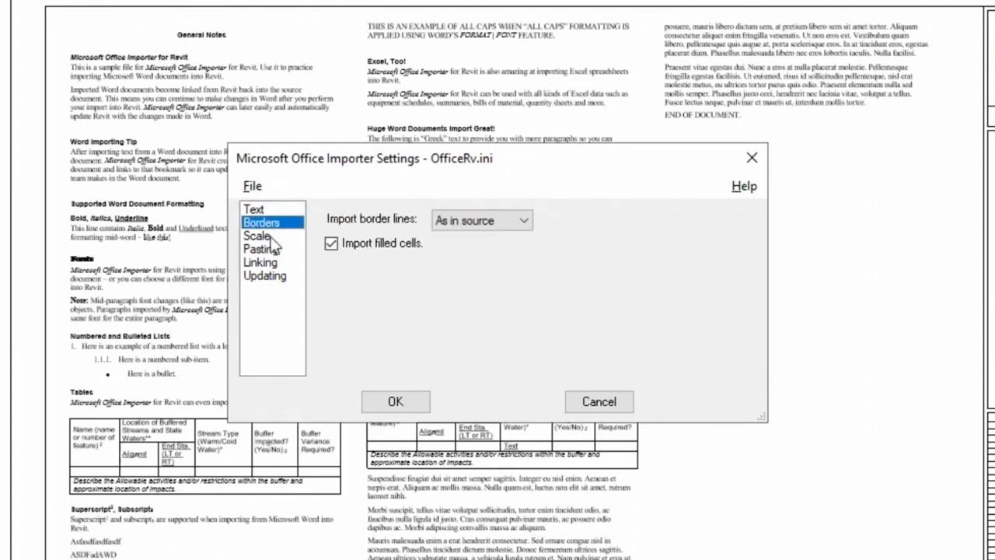
{"action": "left_click", "coordinate": [264, 236]}
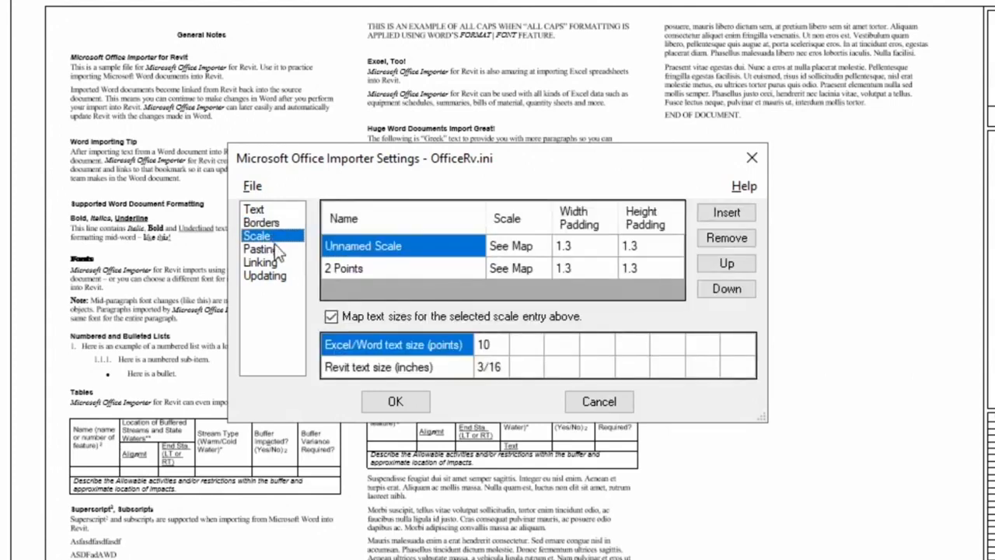
{"action": "left_click", "coordinate": [276, 250]}
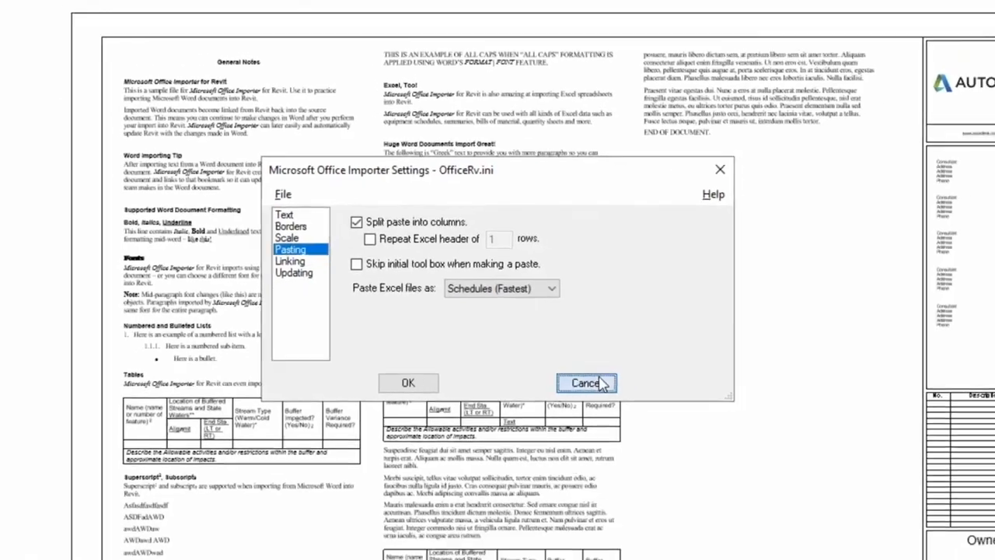
{"action": "left_click", "coordinate": [600, 398]}
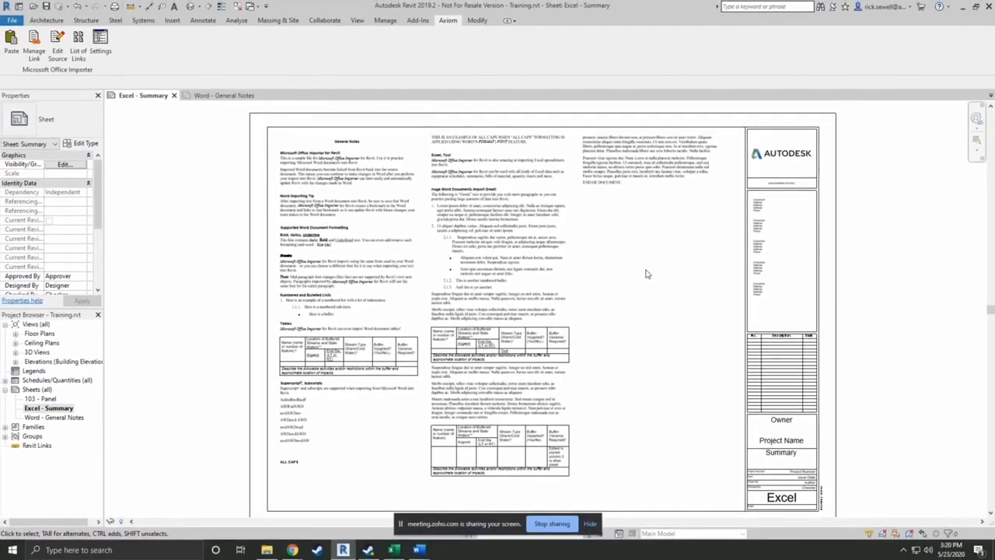